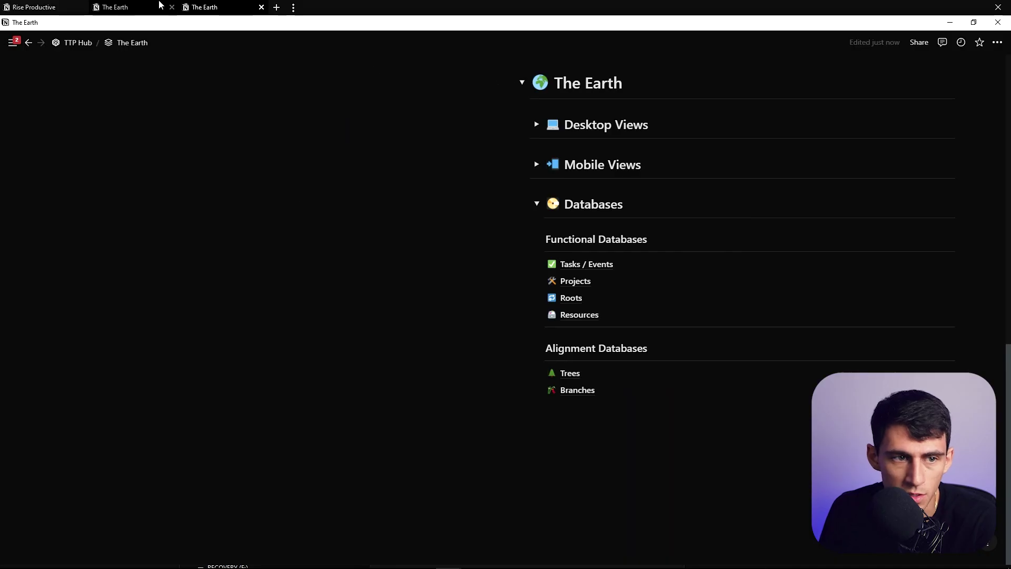
Step: Switch to the other The Earth tab and scroll down to Rise Productive's Roots and Resources galleries
{"action": "left_click", "coordinate": [160, 5]}
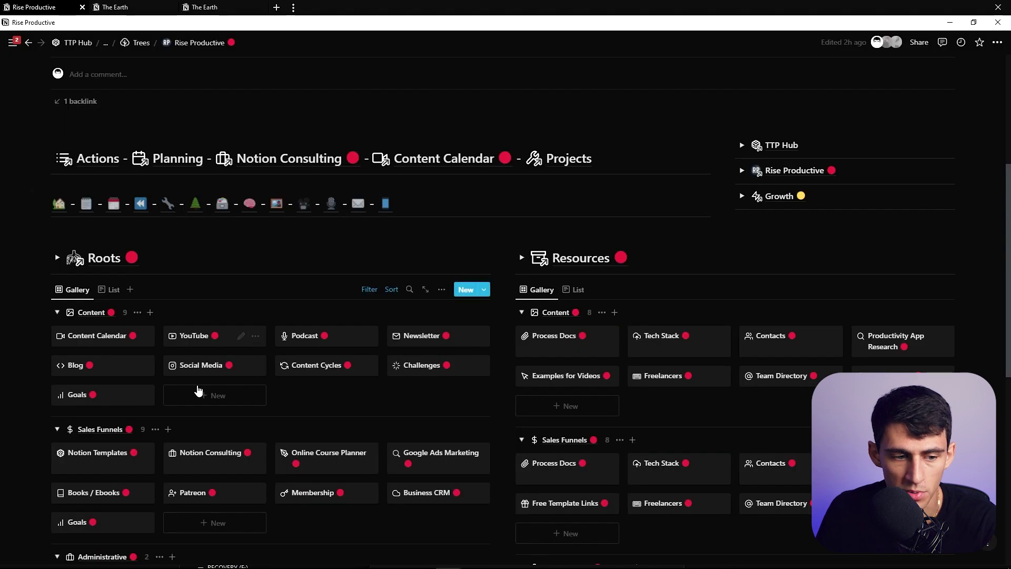
{"action": "scroll", "coordinate": [199, 390], "scroll_direction": "down", "scroll_amount": 1}
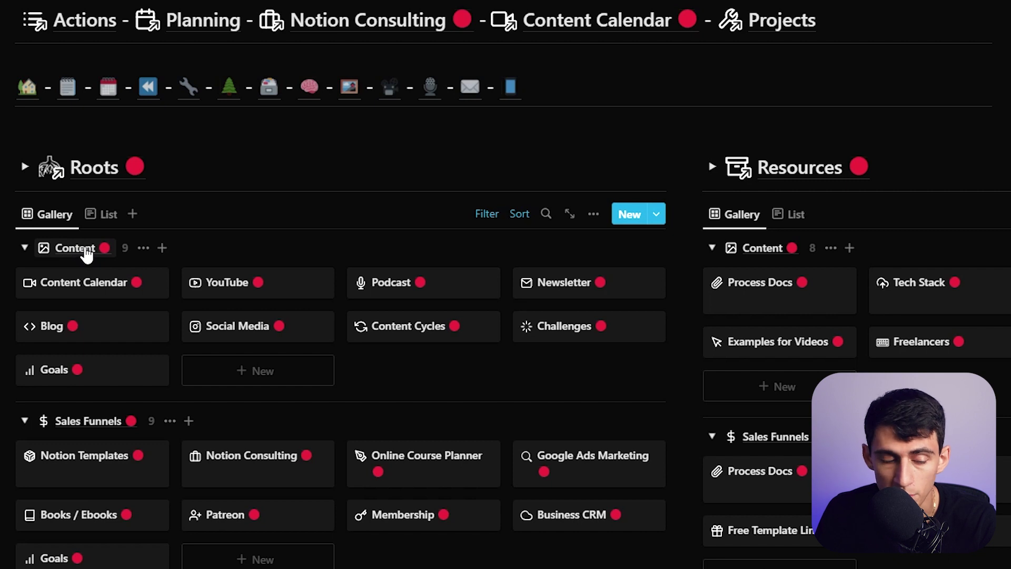
{"action": "scroll", "coordinate": [117, 307], "scroll_direction": "down", "scroll_amount": 2}
{"action": "scroll", "coordinate": [94, 348], "scroll_direction": "down", "scroll_amount": 1}
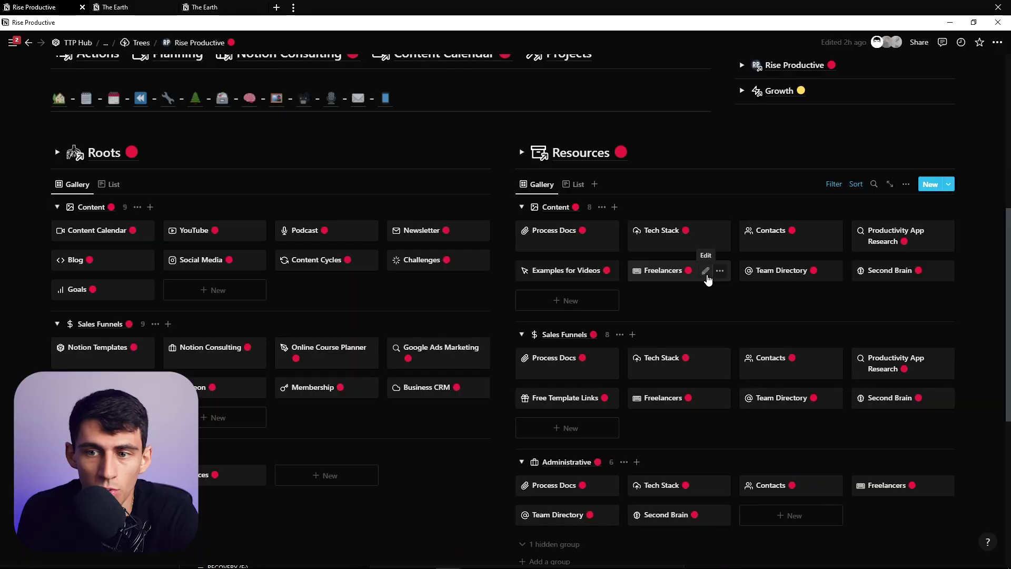
Step: Expand the Growth links and open the Meal Planner page
{"action": "left_click", "coordinate": [742, 92]}
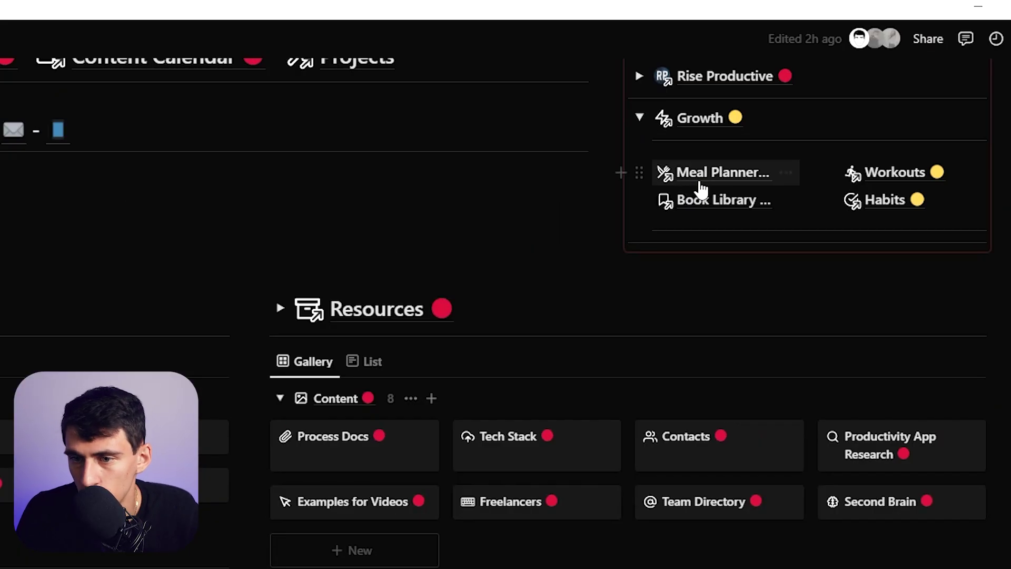
{"action": "left_click", "coordinate": [721, 173]}
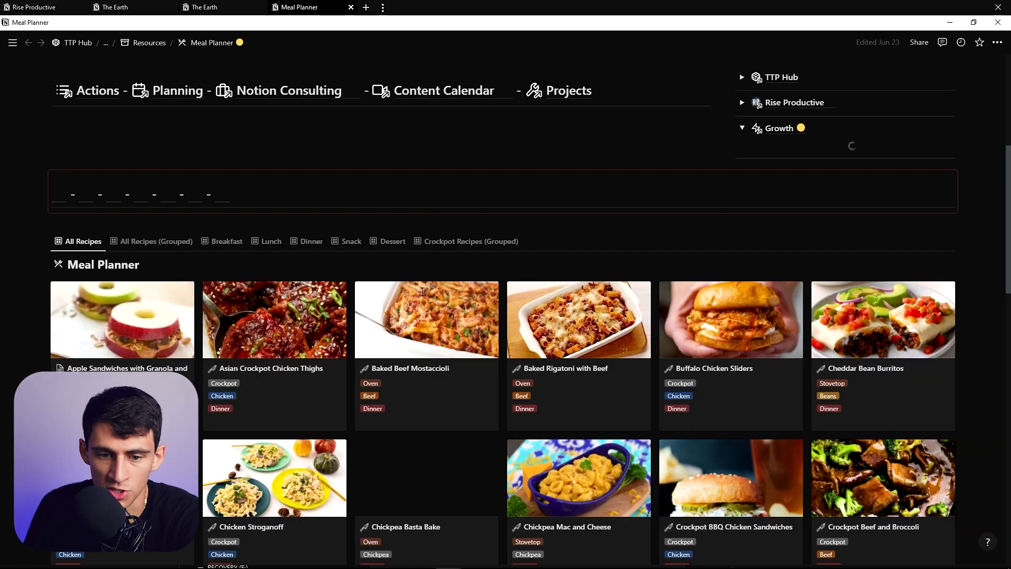
{"action": "scroll", "coordinate": [809, 142], "scroll_direction": "down", "scroll_amount": 1}
{"action": "scroll", "coordinate": [809, 142], "scroll_direction": "up", "scroll_amount": 2}
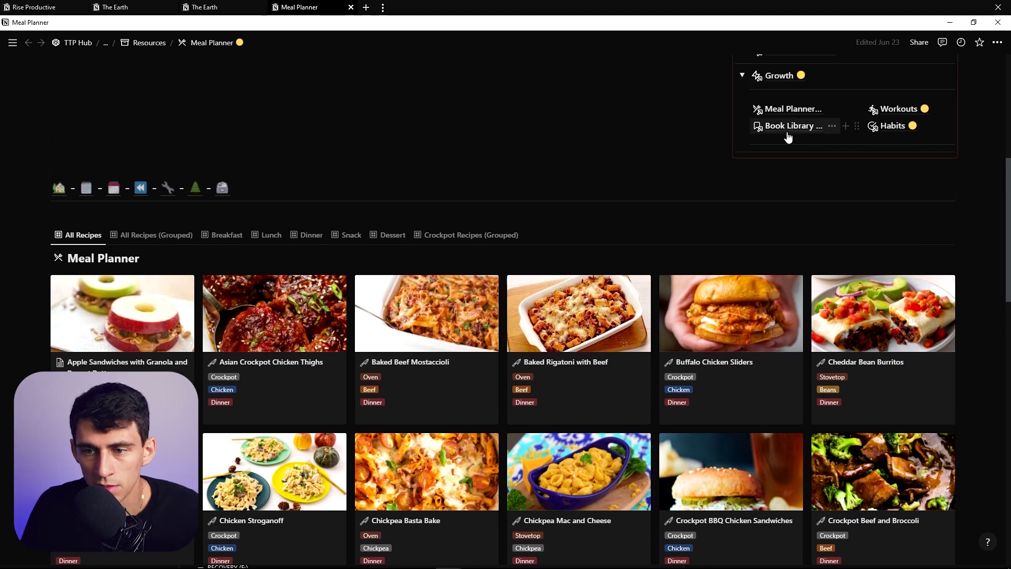
Step: Open the Book Library page and scroll through its My Books gallery
{"action": "left_click", "coordinate": [786, 135]}
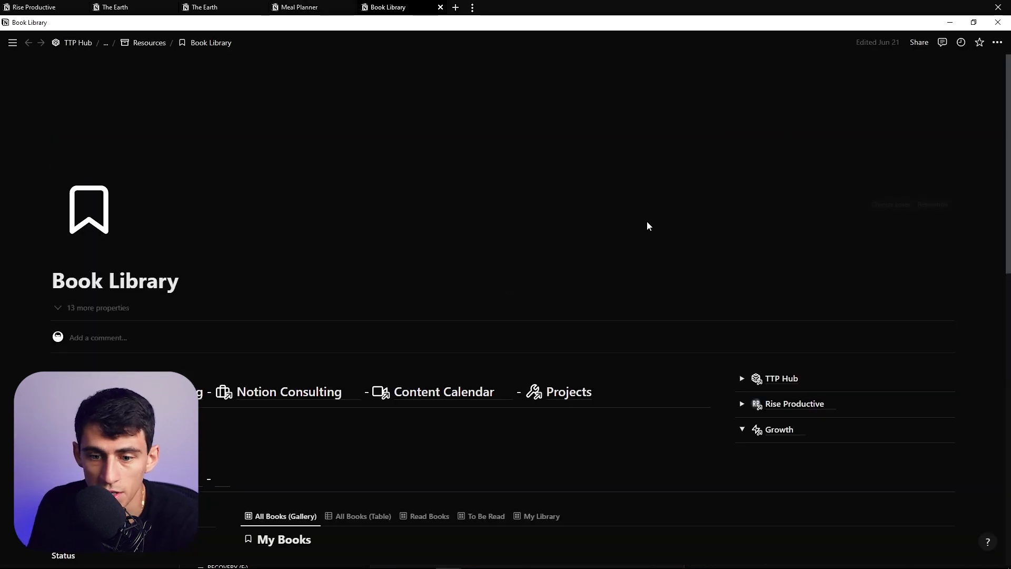
{"action": "scroll", "coordinate": [543, 281], "scroll_direction": "down", "scroll_amount": 4}
{"action": "scroll", "coordinate": [542, 284], "scroll_direction": "down", "scroll_amount": 3}
{"action": "scroll", "coordinate": [332, 248], "scroll_direction": "down", "scroll_amount": 1}
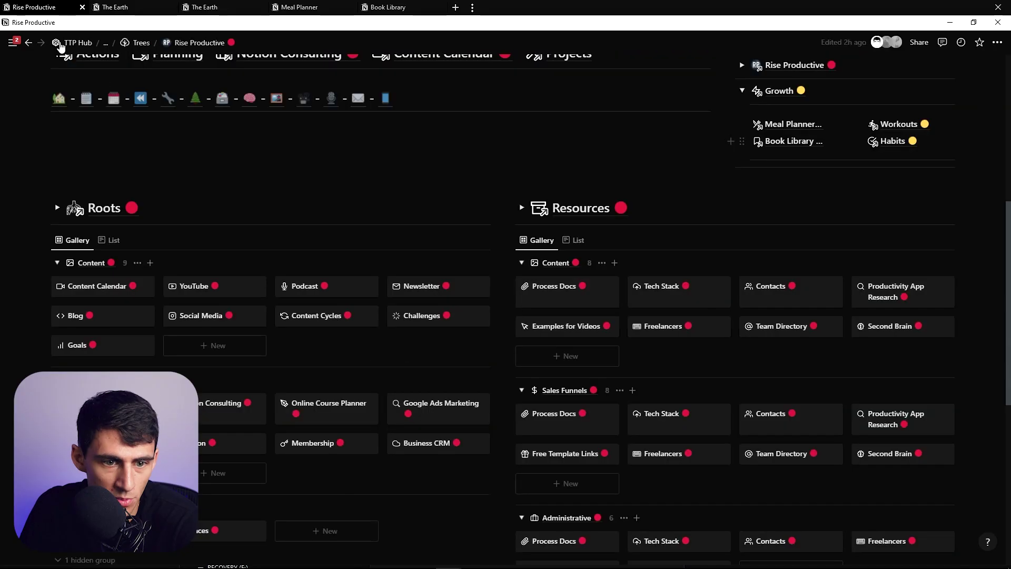
{"action": "scroll", "coordinate": [373, 133], "scroll_direction": "up", "scroll_amount": 6}
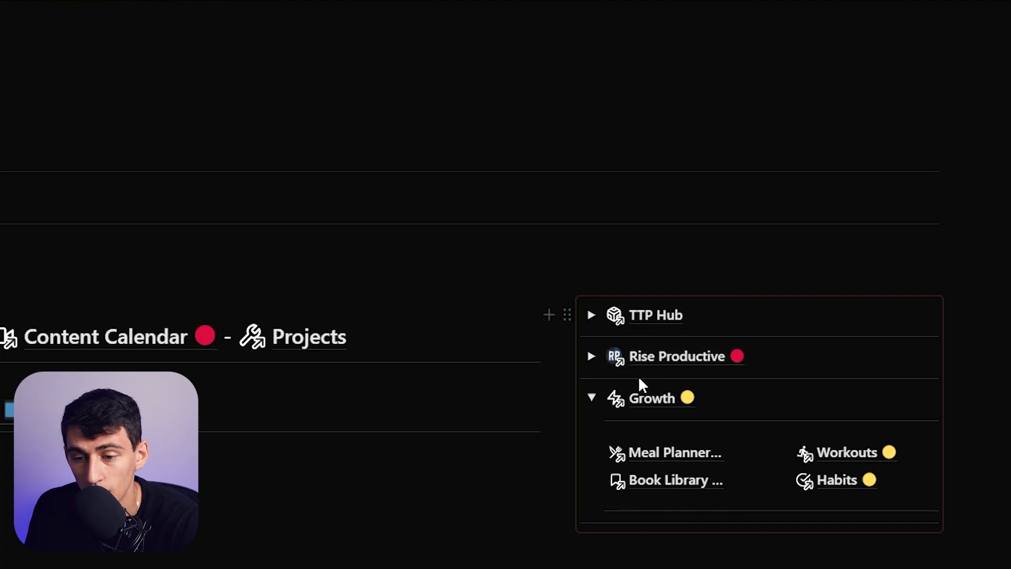
Step: Open the Growth page and collapse its list of Growth pages
{"action": "left_click", "coordinate": [652, 398]}
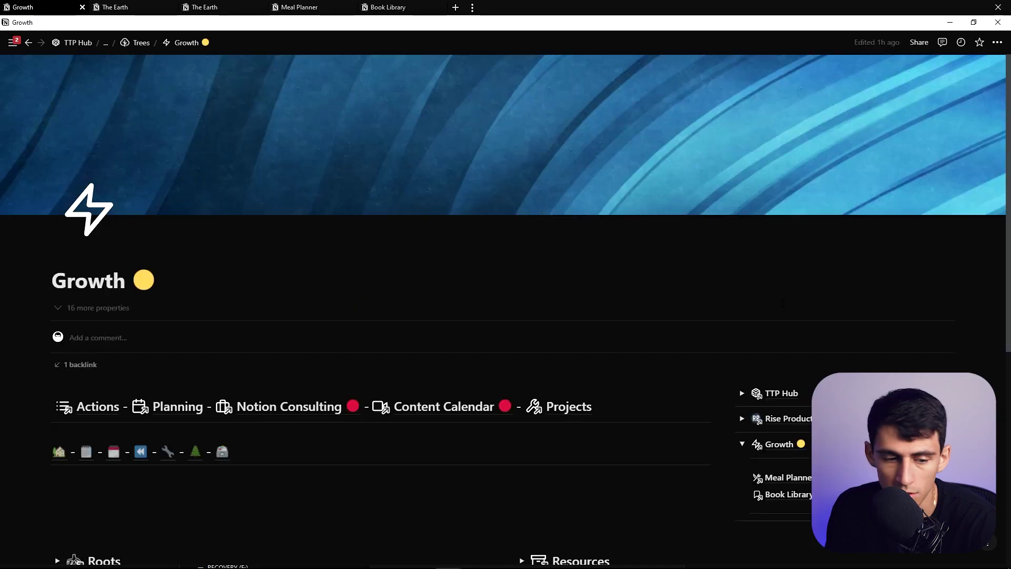
{"action": "scroll", "coordinate": [782, 302], "scroll_direction": "down", "scroll_amount": 3}
{"action": "left_click", "coordinate": [741, 286]}
{"action": "scroll", "coordinate": [475, 273], "scroll_direction": "down", "scroll_amount": 2}
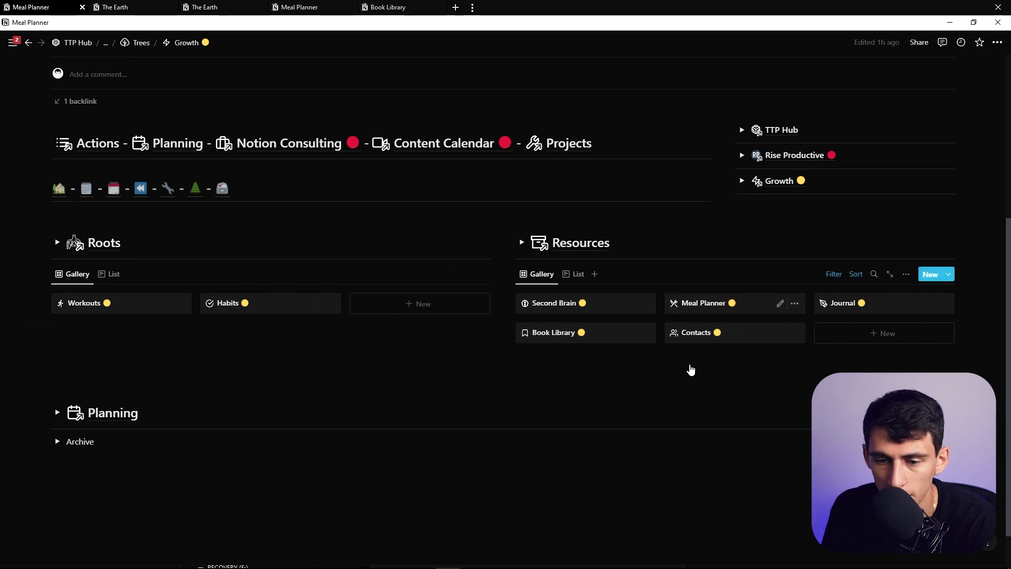
Step: View the Meal Planner page, then return to the Growth page
{"action": "left_click", "coordinate": [704, 304]}
{"action": "scroll", "coordinate": [580, 361], "scroll_direction": "down", "scroll_amount": 2}
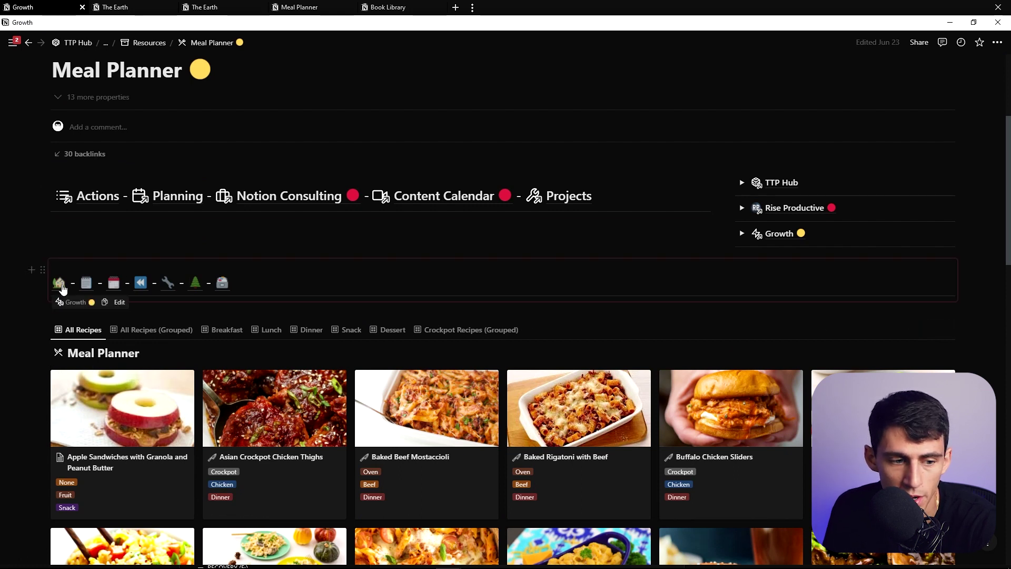
{"action": "left_click", "coordinate": [60, 285]}
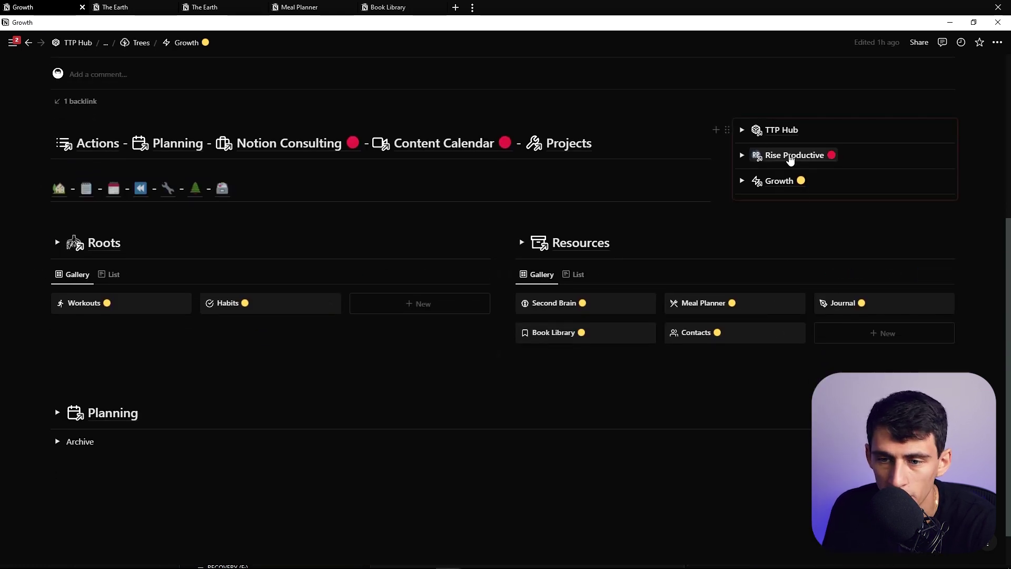
Step: Open the Rise Productive page and scroll through its contents
{"action": "left_click", "coordinate": [790, 156]}
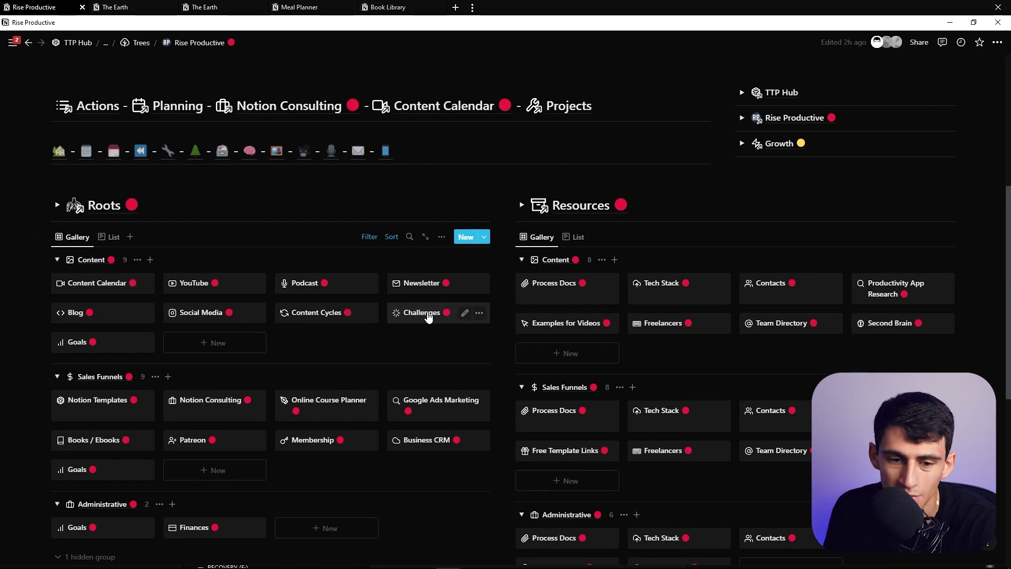
{"action": "scroll", "coordinate": [428, 317], "scroll_direction": "down", "scroll_amount": 1}
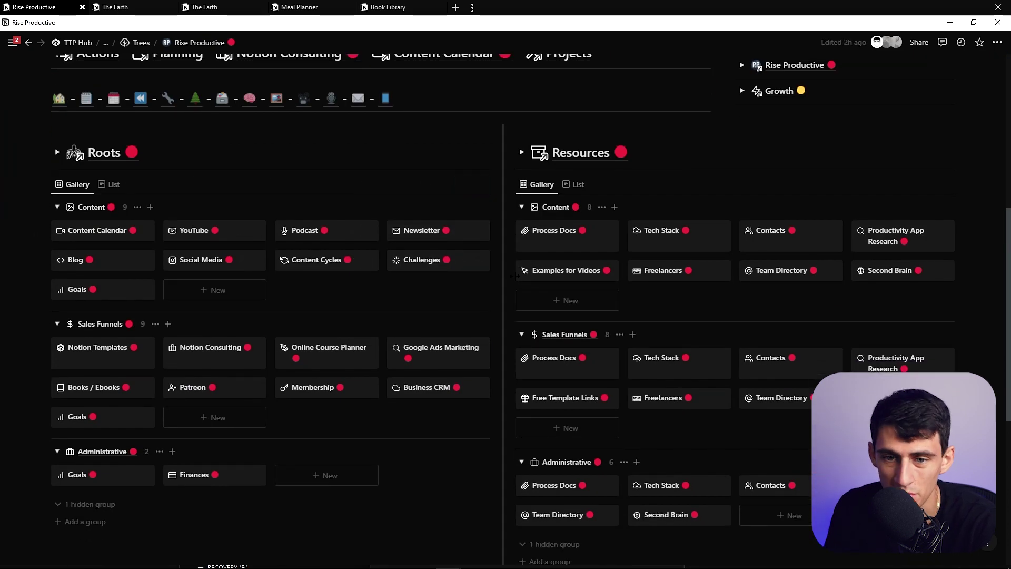
{"action": "scroll", "coordinate": [527, 264], "scroll_direction": "up", "scroll_amount": 1}
{"action": "scroll", "coordinate": [658, 242], "scroll_direction": "down", "scroll_amount": 1}
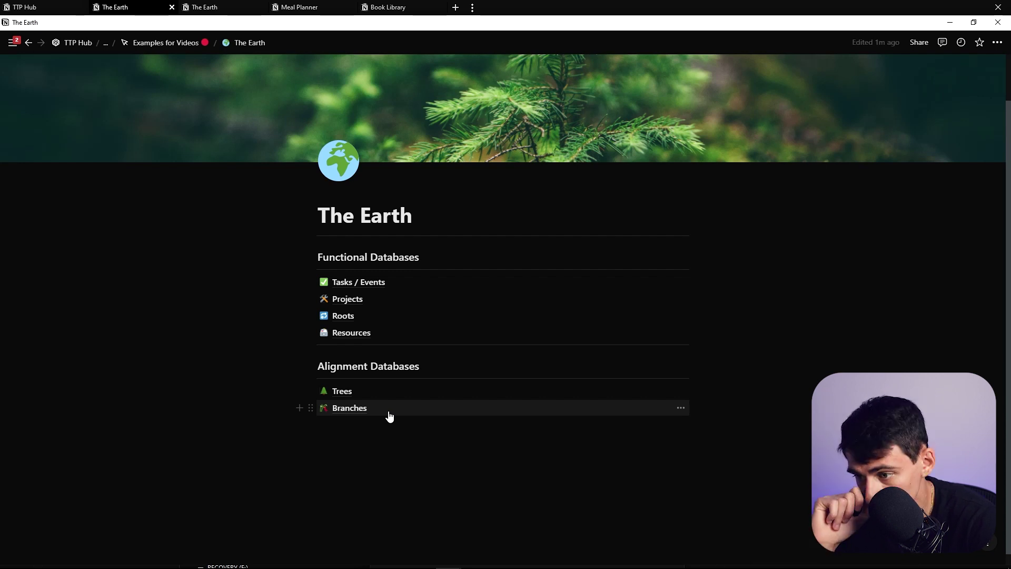
Step: Open the Trees database from The Earth page and dismiss its filter rules popup
{"action": "left_click", "coordinate": [339, 391]}
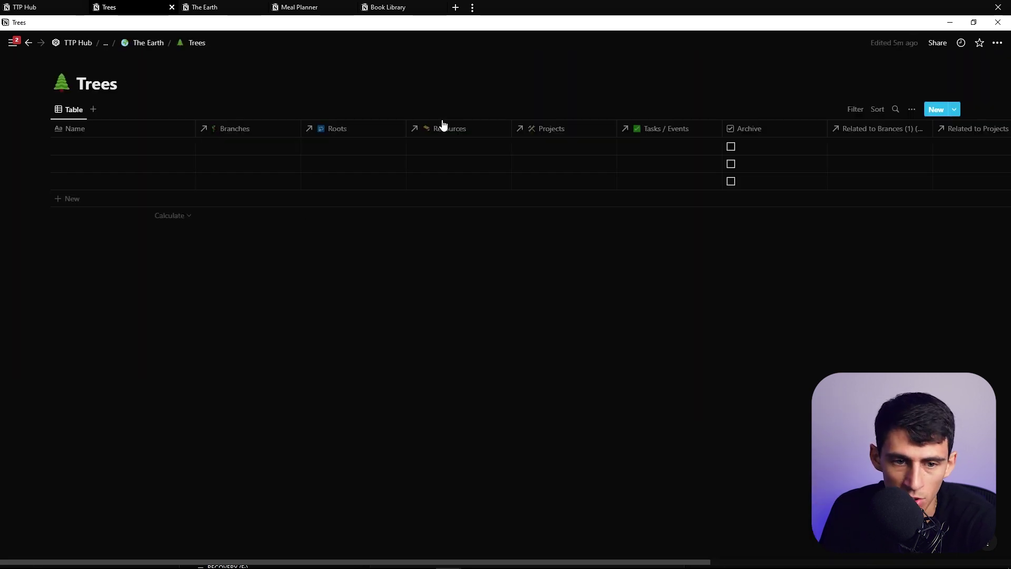
{"action": "left_click", "coordinate": [219, 4]}
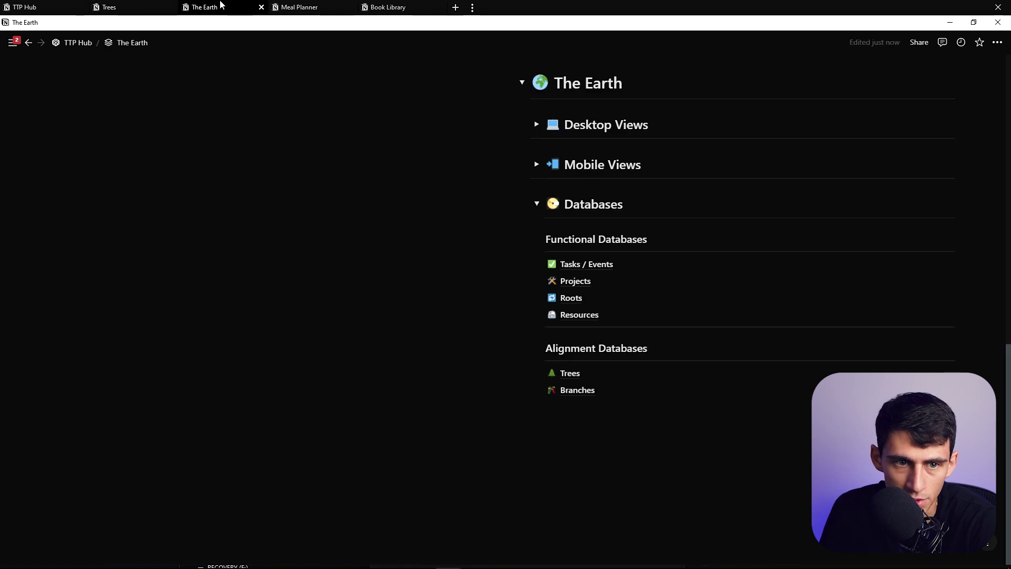
{"action": "left_click", "coordinate": [131, 6]}
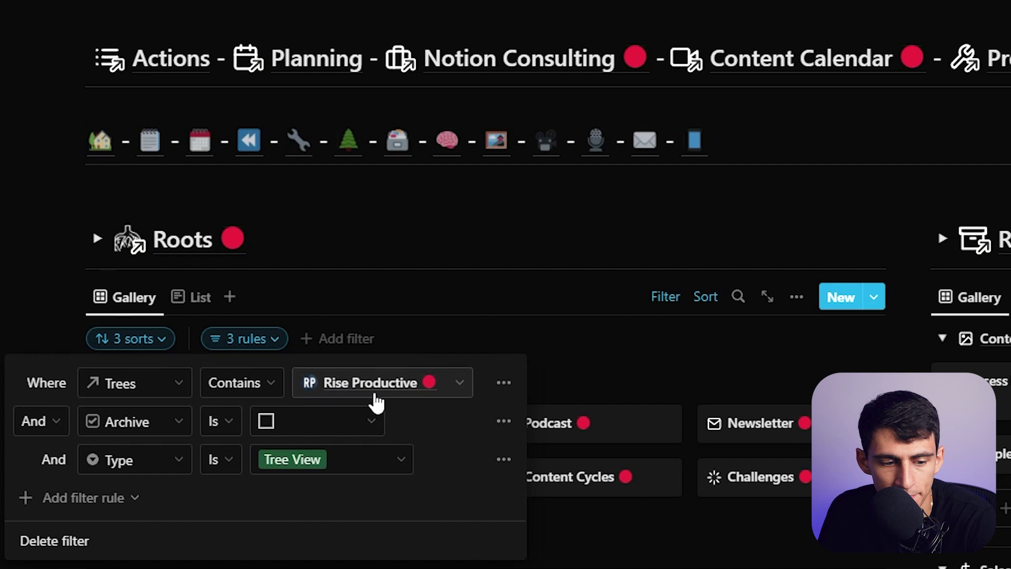
{"action": "key", "text": "Escape"}
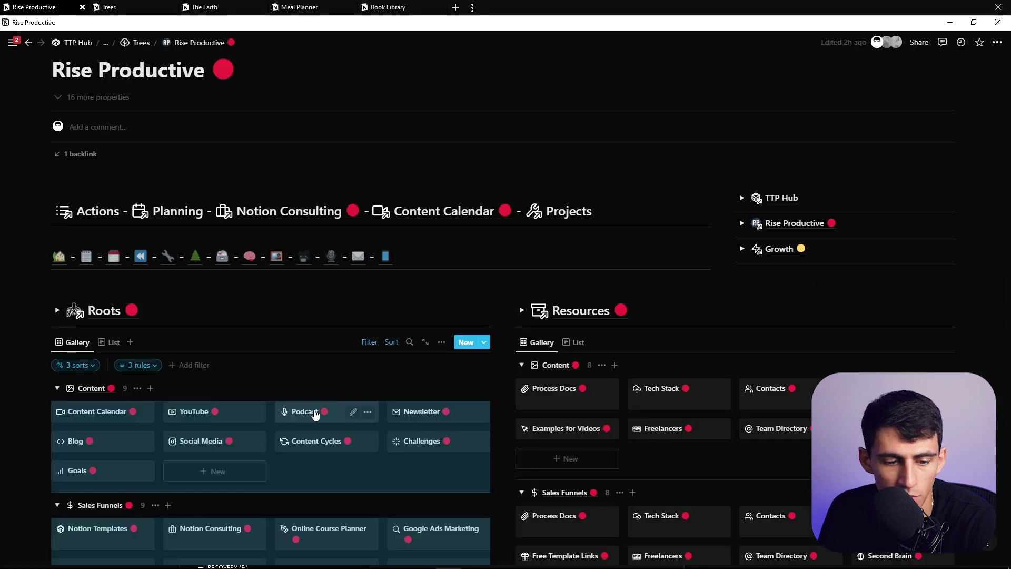
{"action": "scroll", "coordinate": [271, 385], "scroll_direction": "down", "scroll_amount": 5}
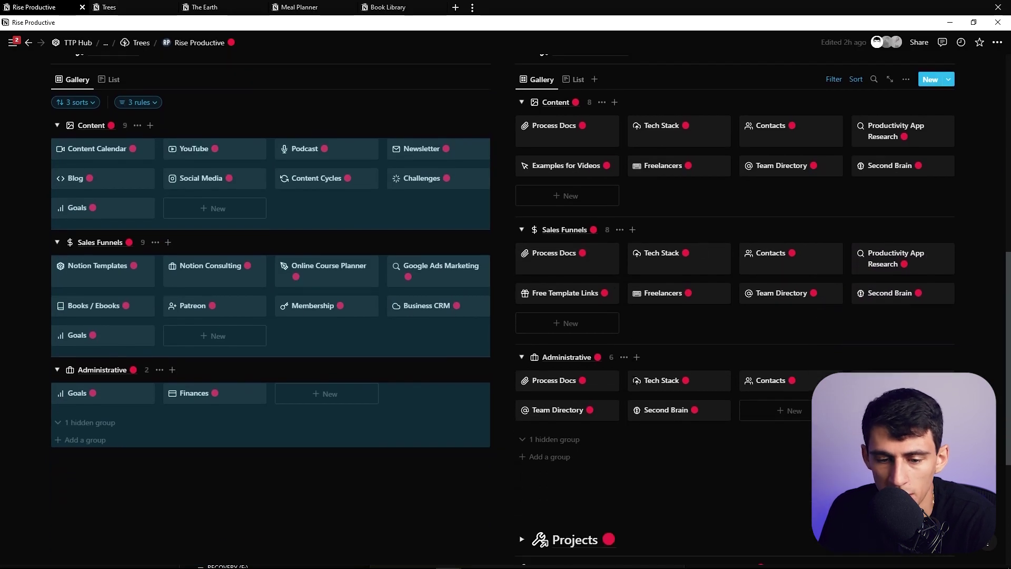
{"action": "scroll", "coordinate": [711, 390], "scroll_direction": "up", "scroll_amount": 1}
{"action": "scroll", "coordinate": [764, 384], "scroll_direction": "down", "scroll_amount": 1}
Step: Mark the Team Directory resource as archived and return to the Rise Productive page
{"action": "left_click", "coordinate": [572, 414]}
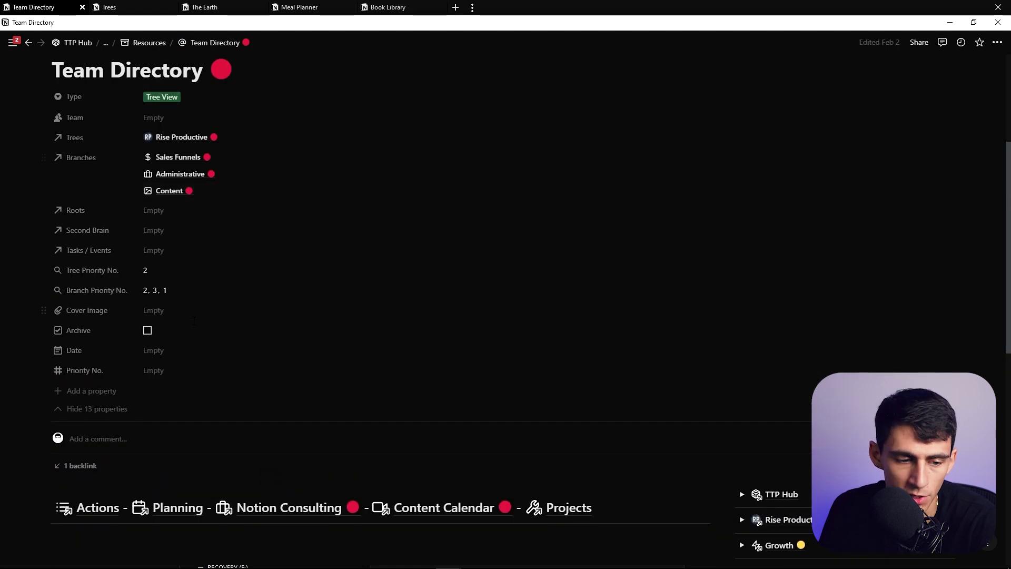
{"action": "left_click", "coordinate": [190, 330]}
{"action": "key", "text": "ctrl+["}
{"action": "scroll", "coordinate": [548, 327], "scroll_direction": "up", "scroll_amount": 5}
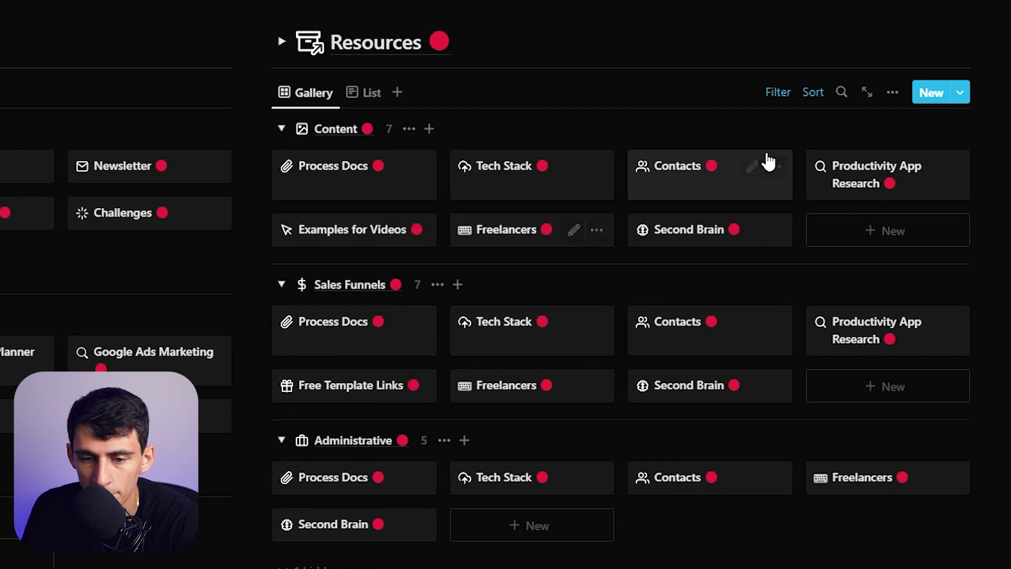
Step: Duplicate the Resources List view and name the copy 'Archived'
{"action": "right_click", "coordinate": [350, 91]}
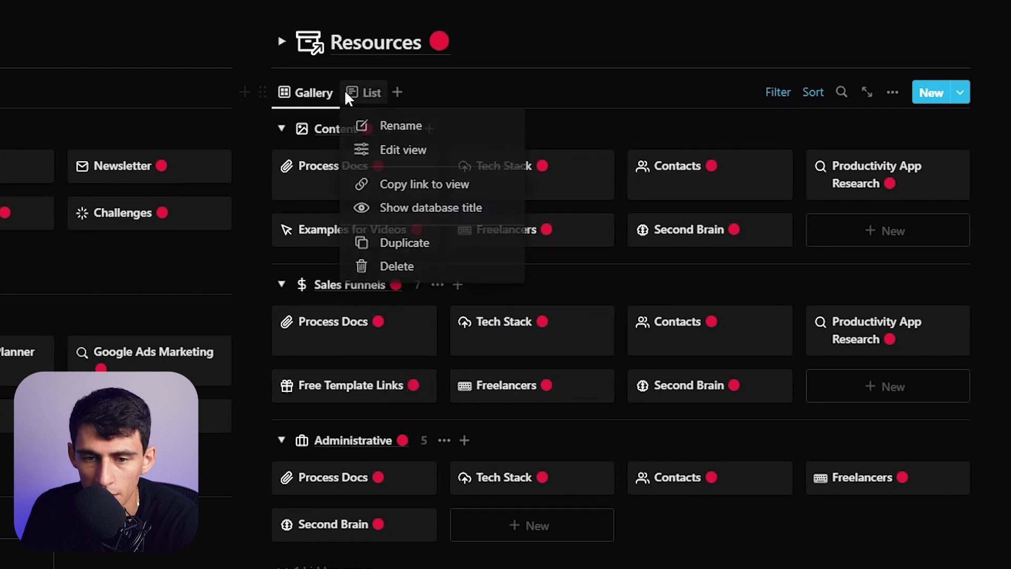
{"action": "left_click", "coordinate": [388, 242]}
{"action": "type", "text": "Ar"}
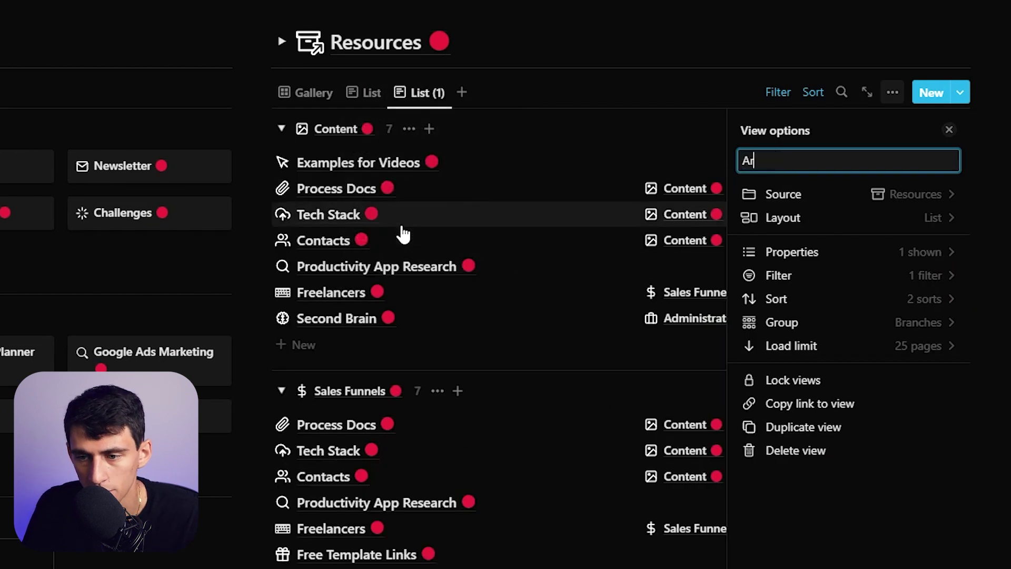
{"action": "type", "text": "chived"}
Step: Filter the Archived view to Archive is Checked, save it for everyone, and return to Gallery
{"action": "left_click", "coordinate": [778, 275]}
{"action": "left_click", "coordinate": [798, 162]}
{"action": "left_click", "coordinate": [823, 236]}
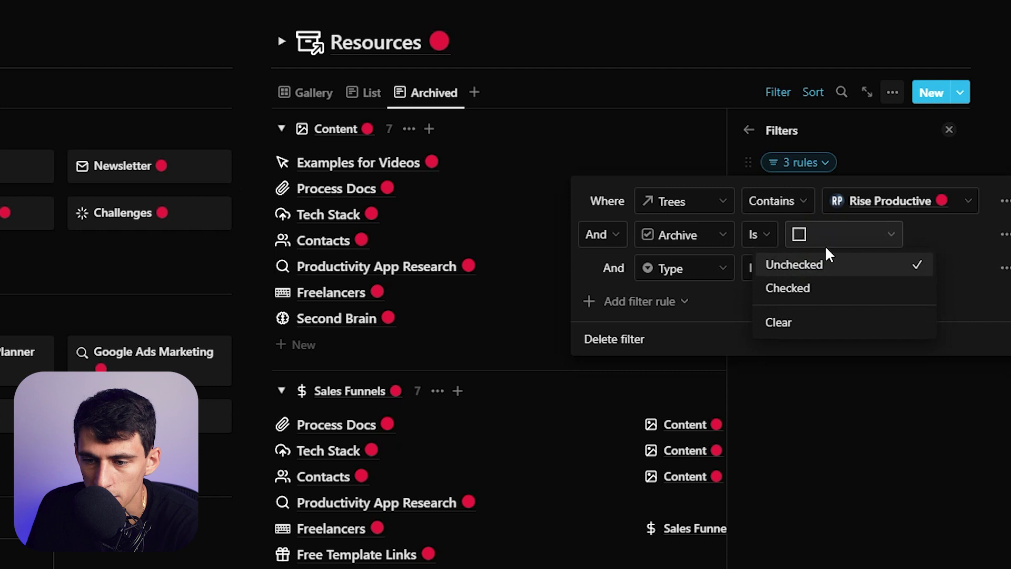
{"action": "left_click", "coordinate": [825, 289]}
{"action": "left_click", "coordinate": [782, 60]}
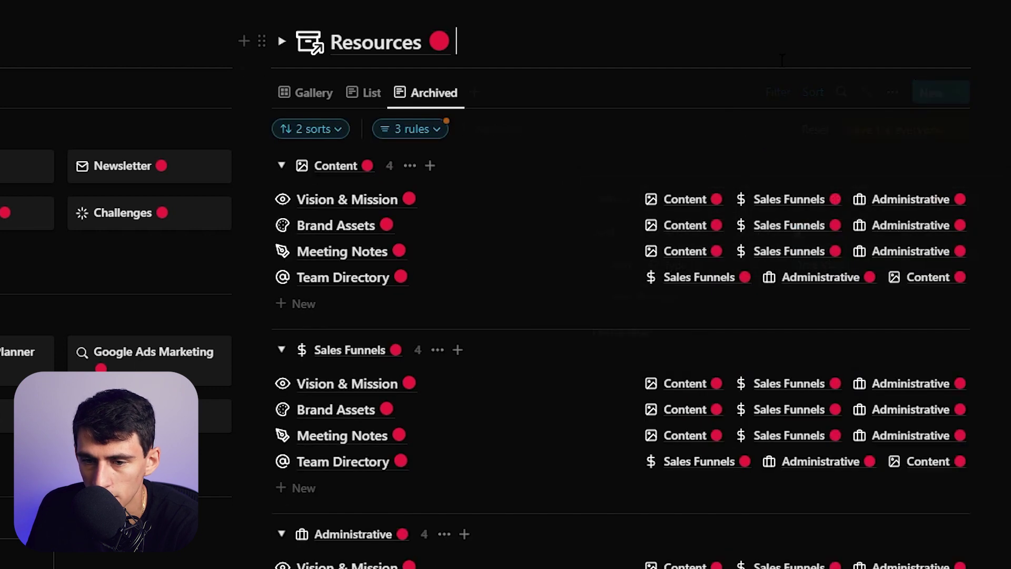
{"action": "left_click", "coordinate": [875, 140]}
{"action": "scroll", "coordinate": [515, 392], "scroll_direction": "down", "scroll_amount": 2}
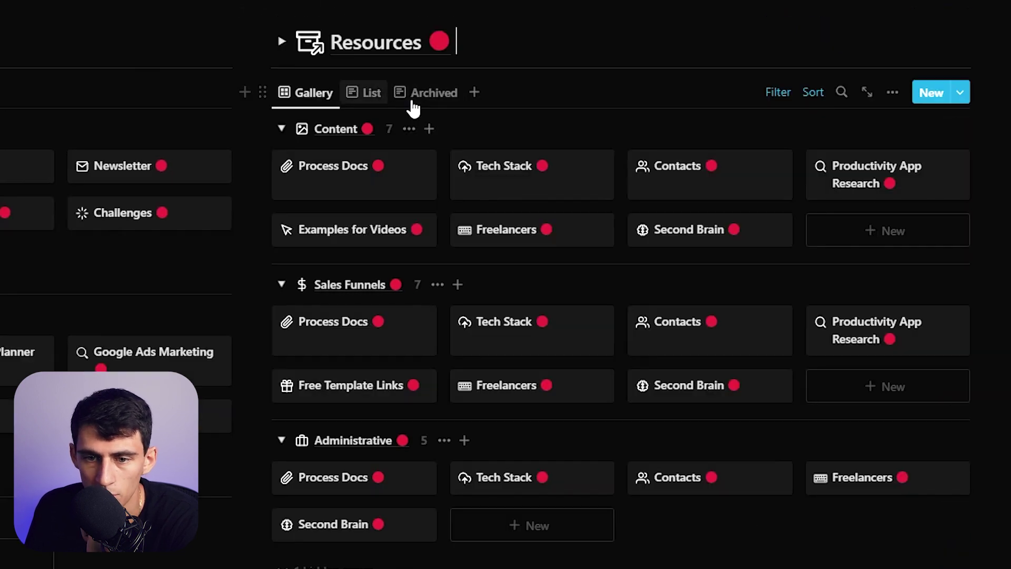
{"action": "left_click", "coordinate": [421, 10]}
Step: Look over the Actions page, then open the Projects database with its Current Projects table
{"action": "scroll", "coordinate": [33, 203], "scroll_direction": "up", "scroll_amount": 3}
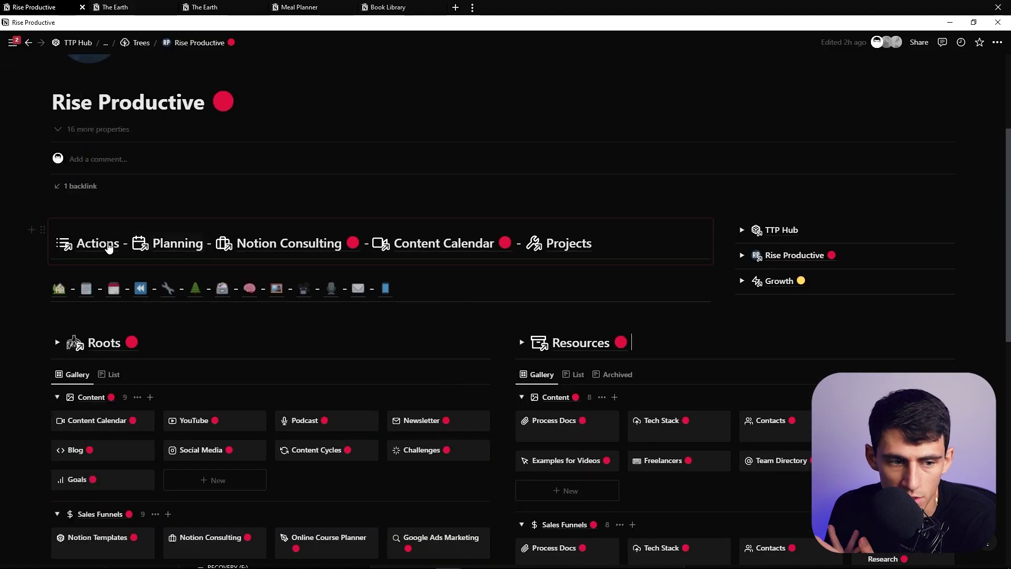
{"action": "left_click", "coordinate": [108, 243]}
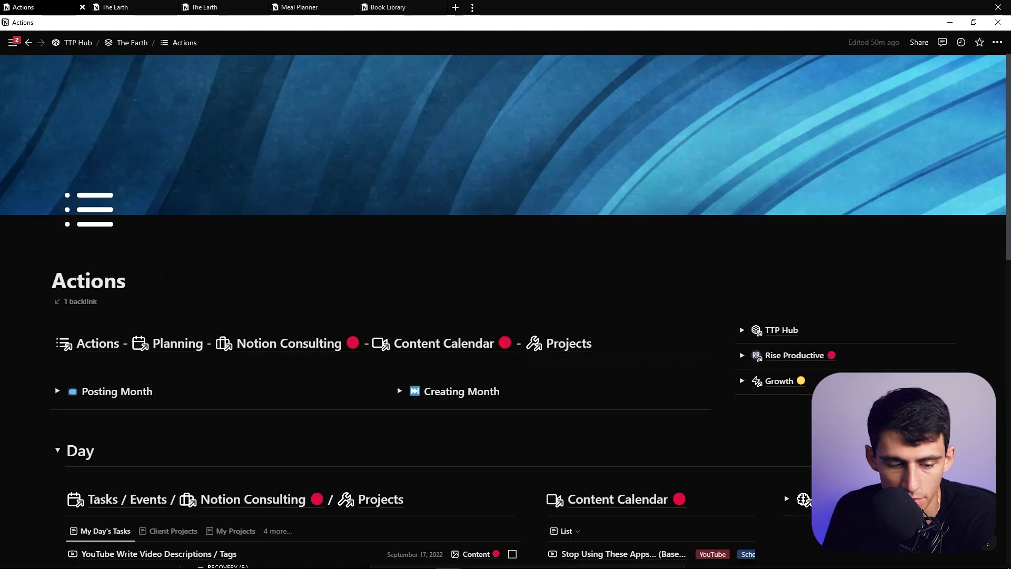
{"action": "scroll", "coordinate": [255, 523], "scroll_direction": "down", "scroll_amount": 8}
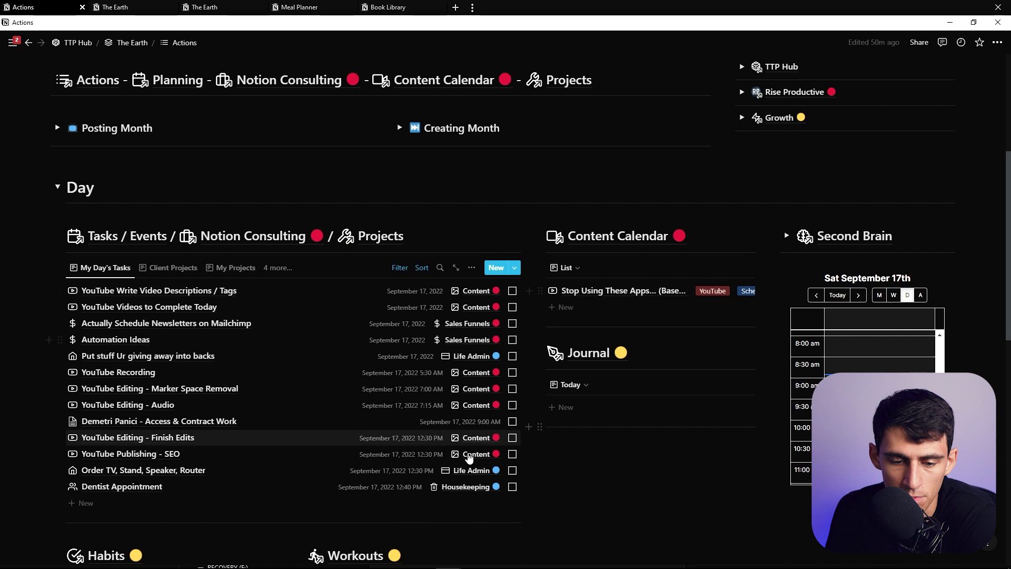
{"action": "left_click", "coordinate": [568, 80]}
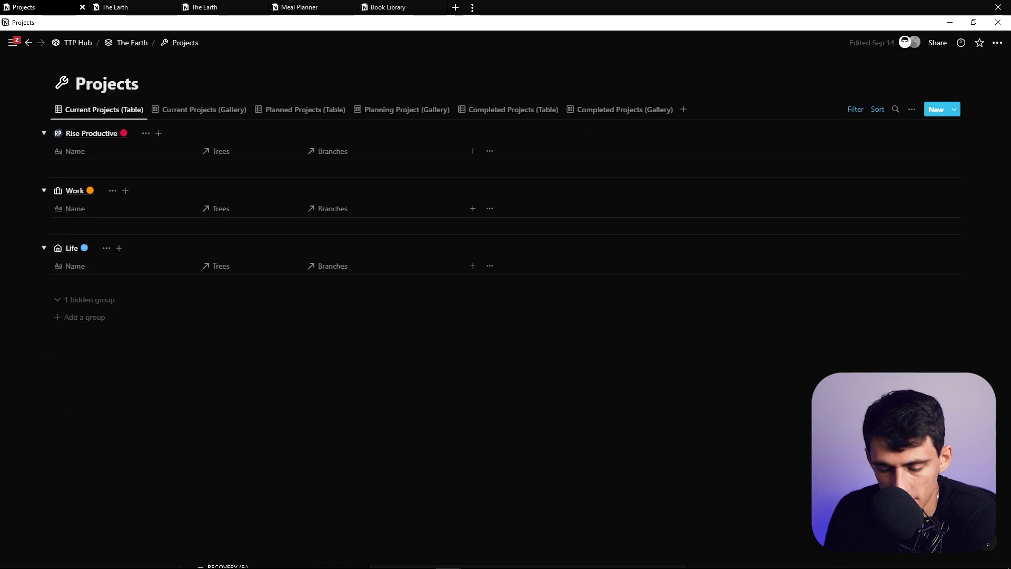